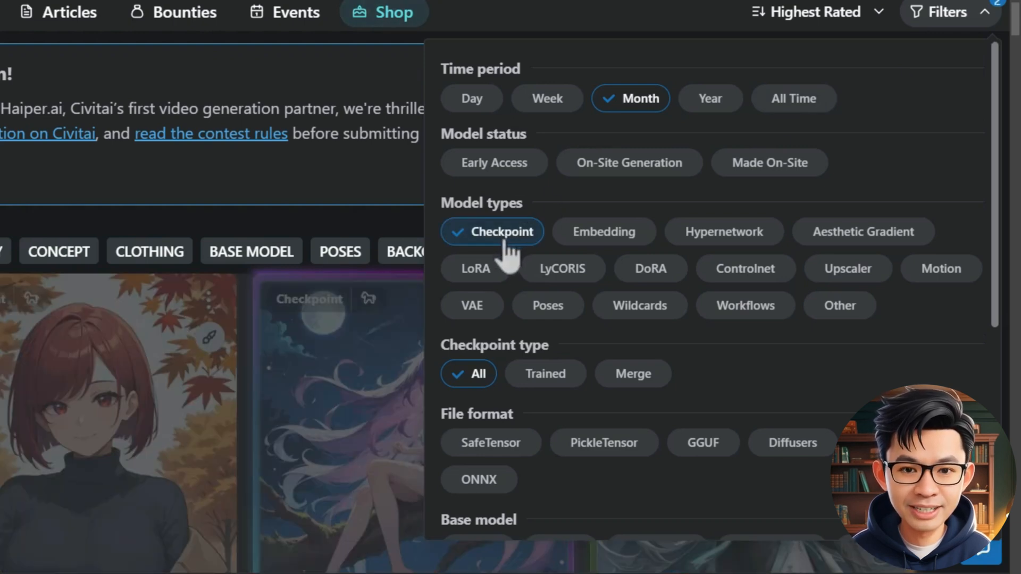
Step: Review the base model filters for checkpoints, close the filters and open the FLUX checkpoint's page
scroll(526, 255, "down", 7)
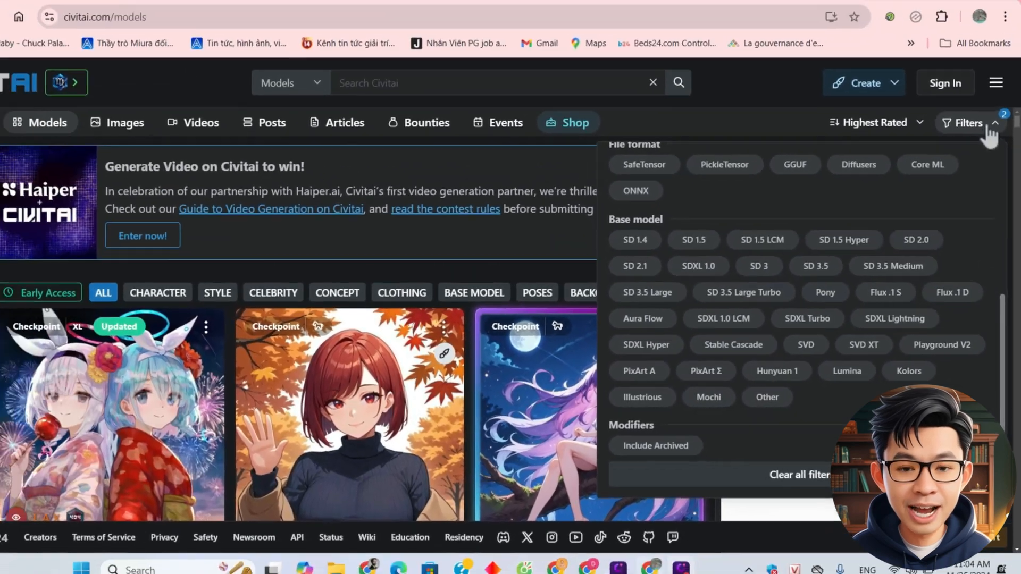
left_click(972, 16)
scroll(904, 253, "down", 7)
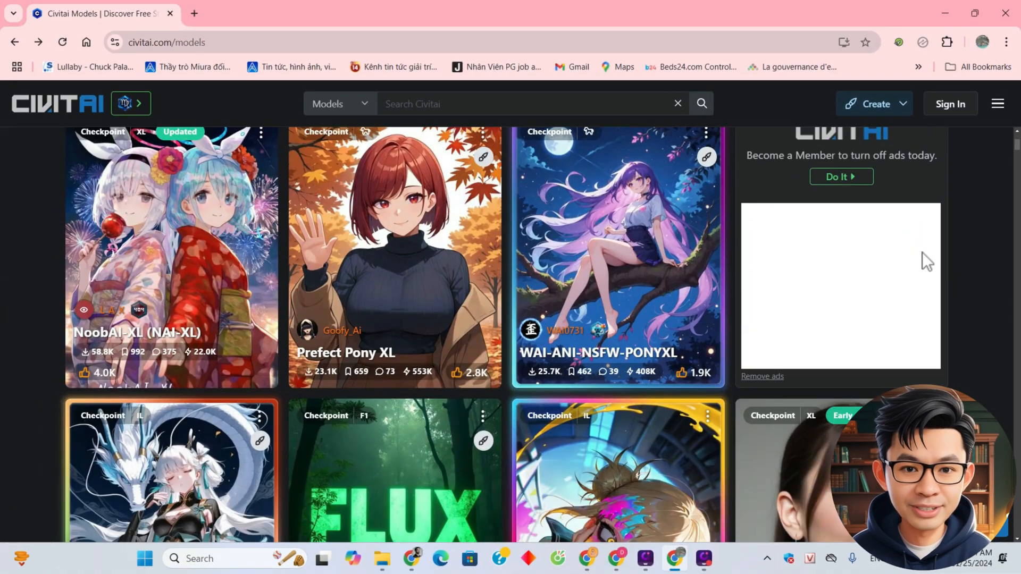
scroll(982, 263, "down", 1)
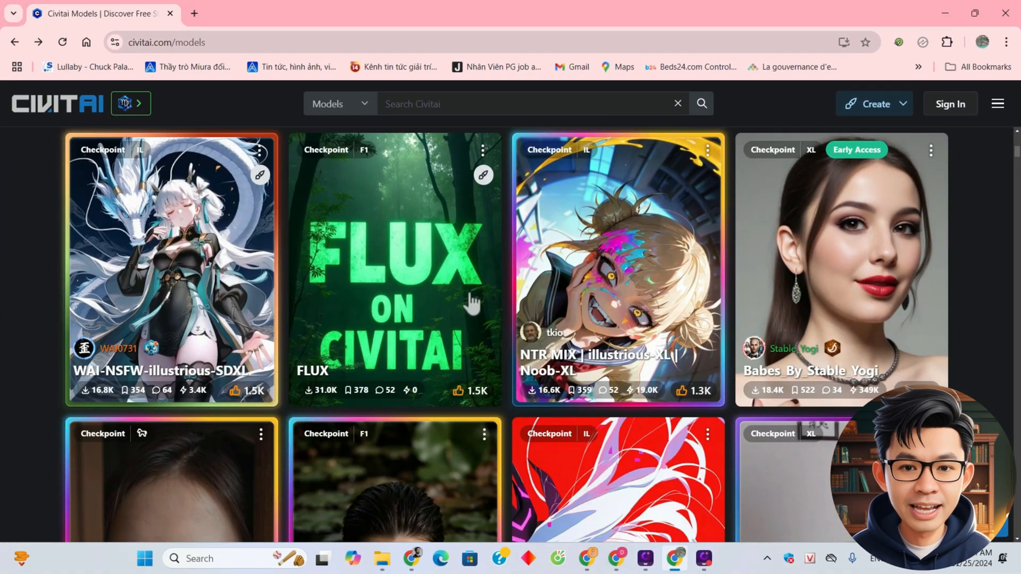
left_click(441, 278)
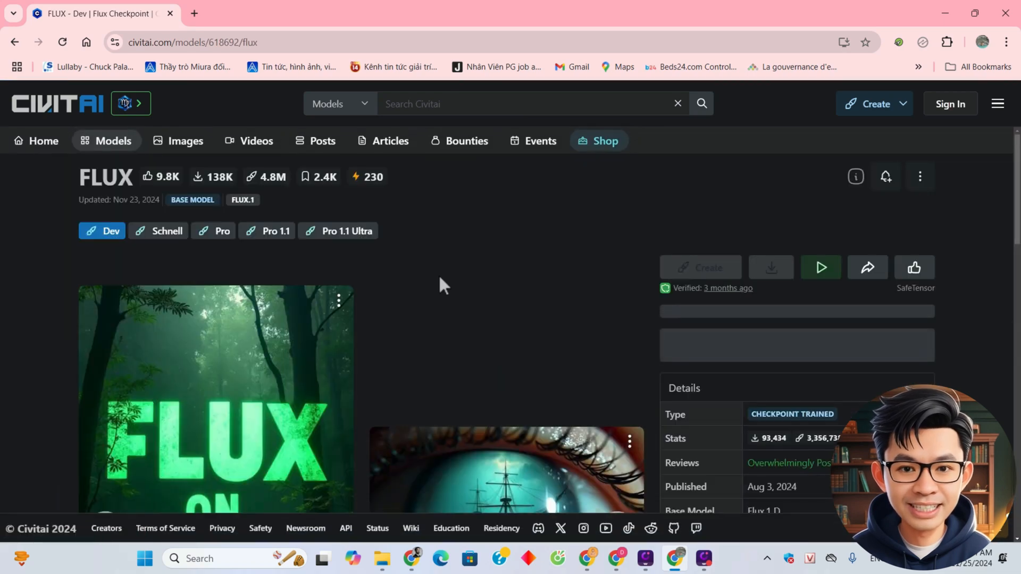
Step: Request the FLUX Dev download as Pruned Model fp8 (15.91 GB) while signed out
scroll(551, 277, "down", 3)
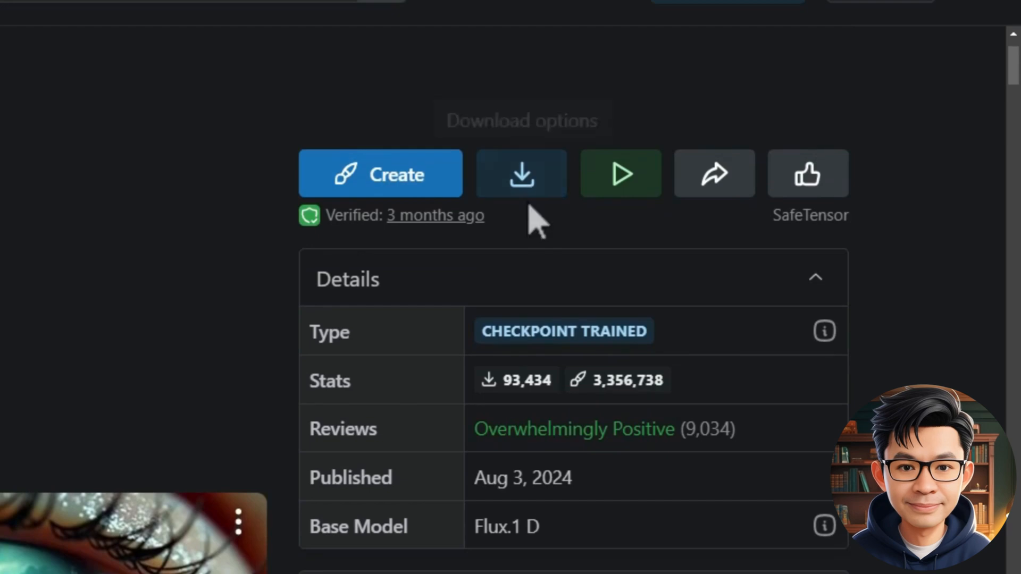
left_click(529, 193)
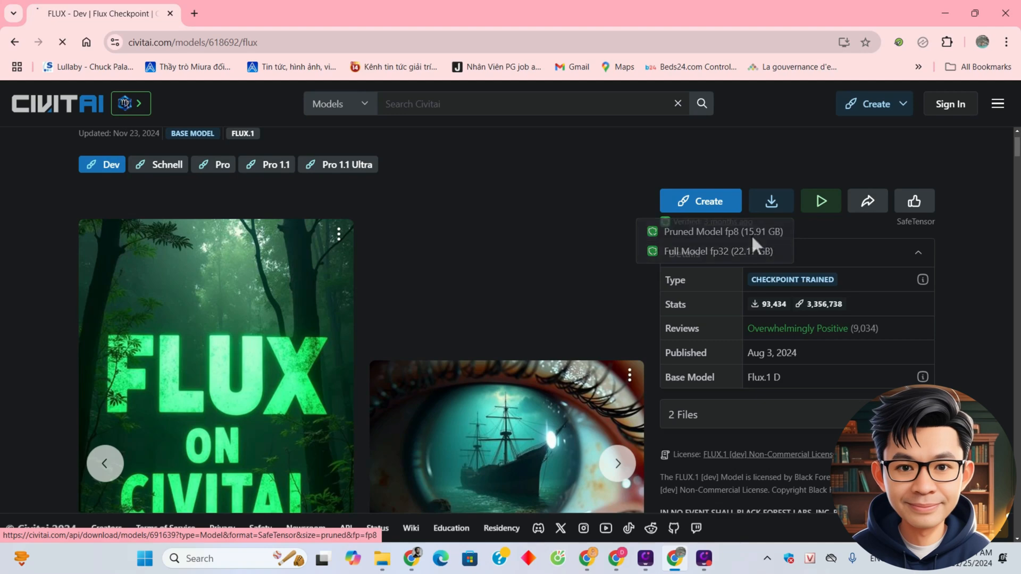
left_click(752, 234)
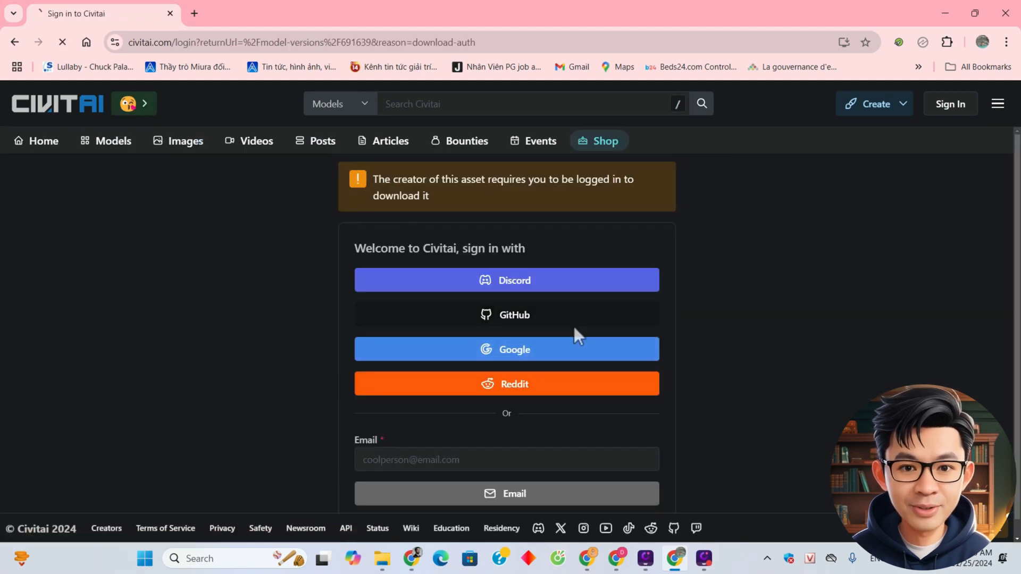
Step: Sign in to Civitai with a Google account
left_click(574, 348)
left_click(605, 266)
left_click(771, 394)
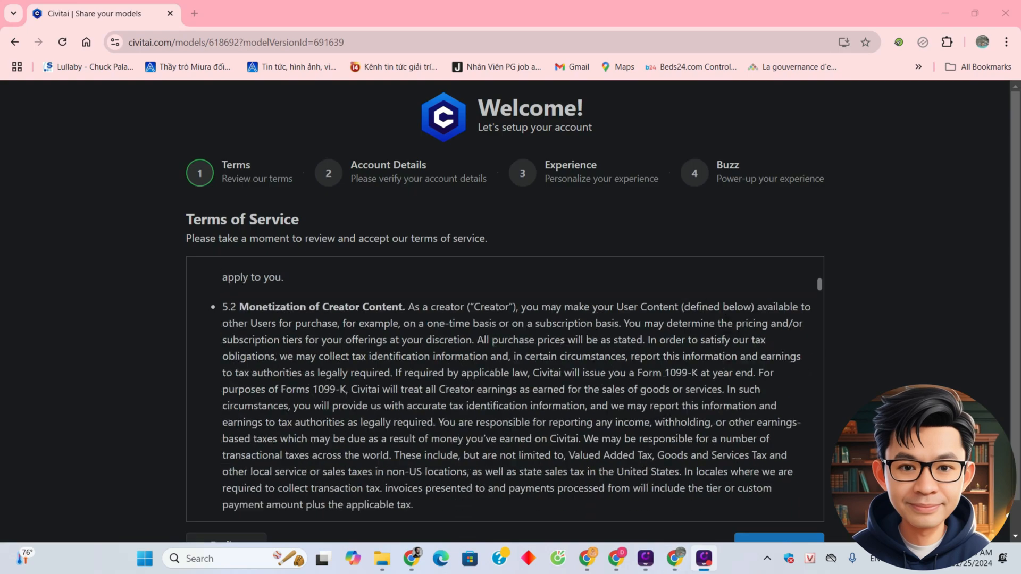
Step: Complete the account setup, accepting the terms of service and account details and saving the content experience with the newsletter off
scroll(780, 510, "down", 3)
left_click(782, 517)
left_click(649, 409)
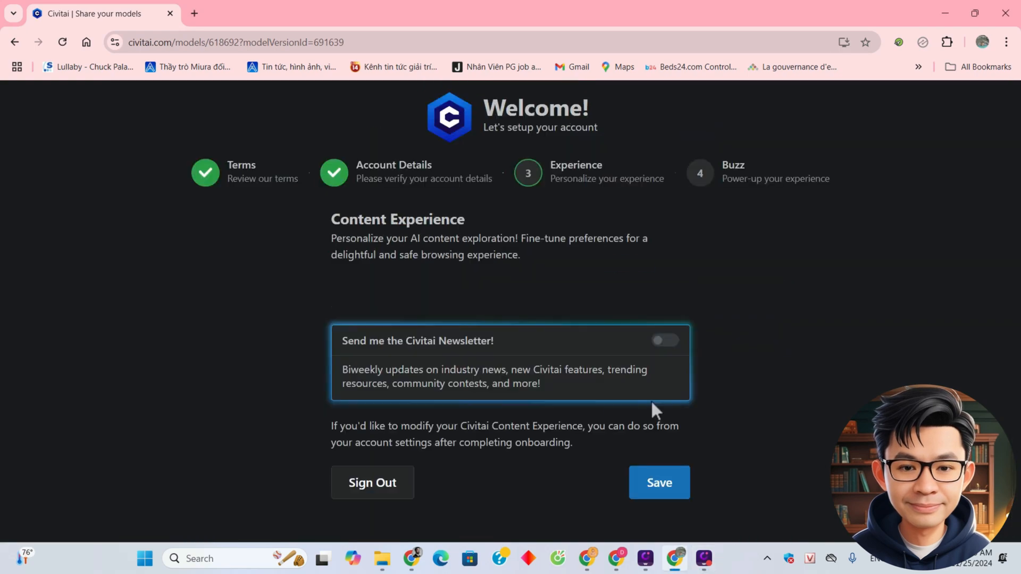
left_click(663, 485)
scroll(689, 427, "down", 10)
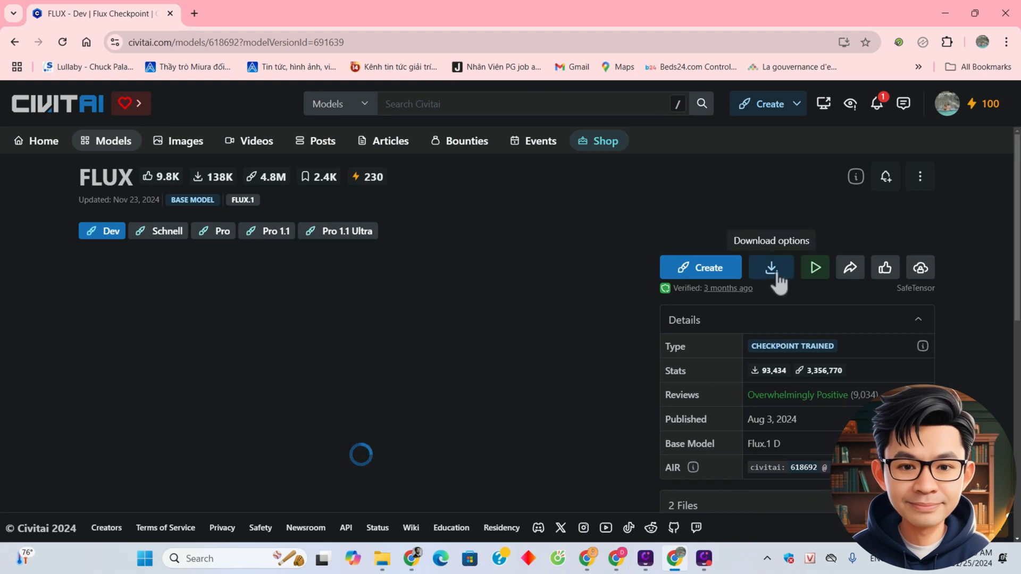
Step: Download the FLUX Dev Pruned Model fp8 file and check its progress in the recent downloads
left_click(771, 268)
left_click(756, 297)
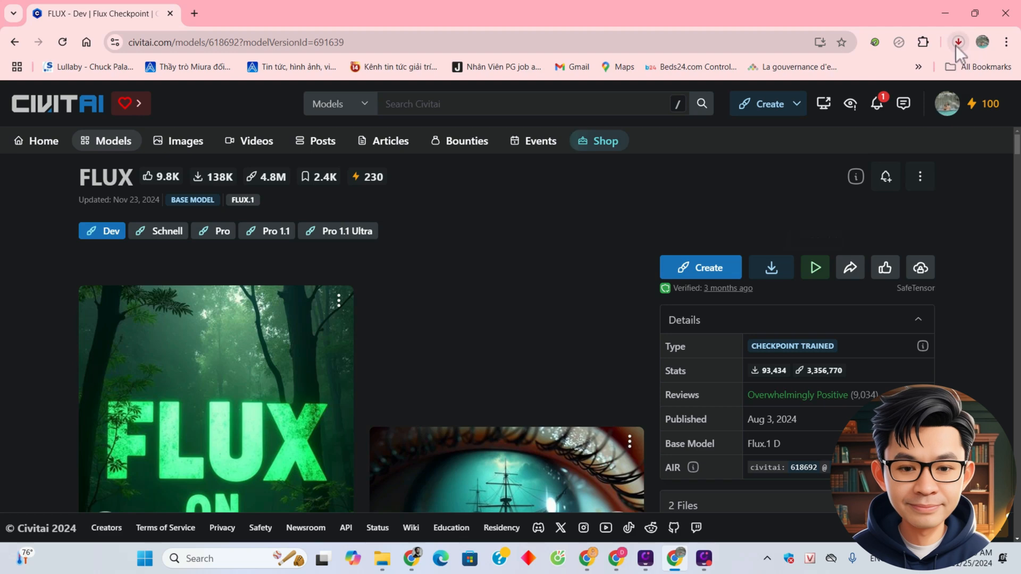
left_click(957, 45)
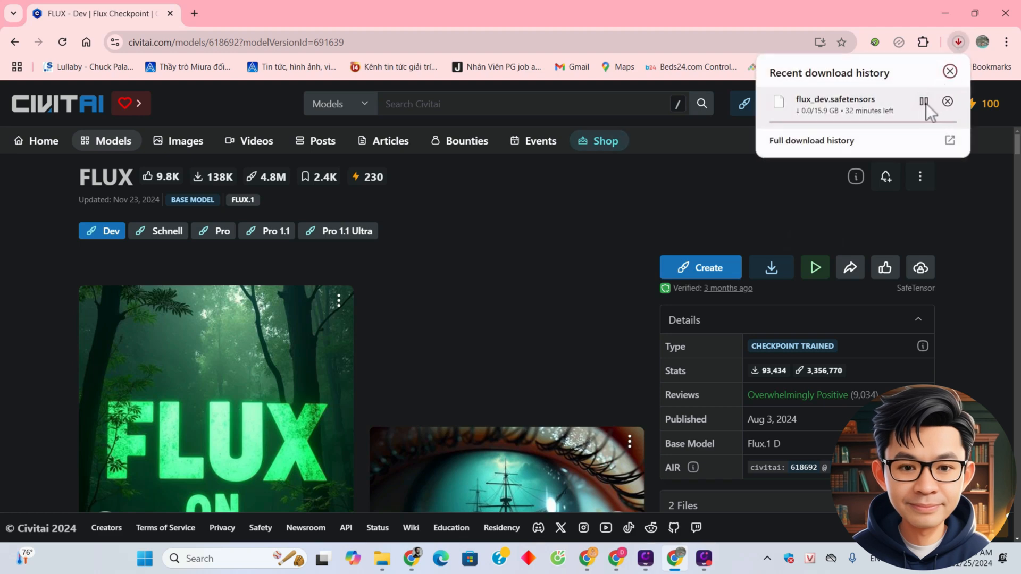
Step: Search the models for "dream", open DreamShaper and download its version 8 checkpoint
left_click(414, 104)
type("dream")
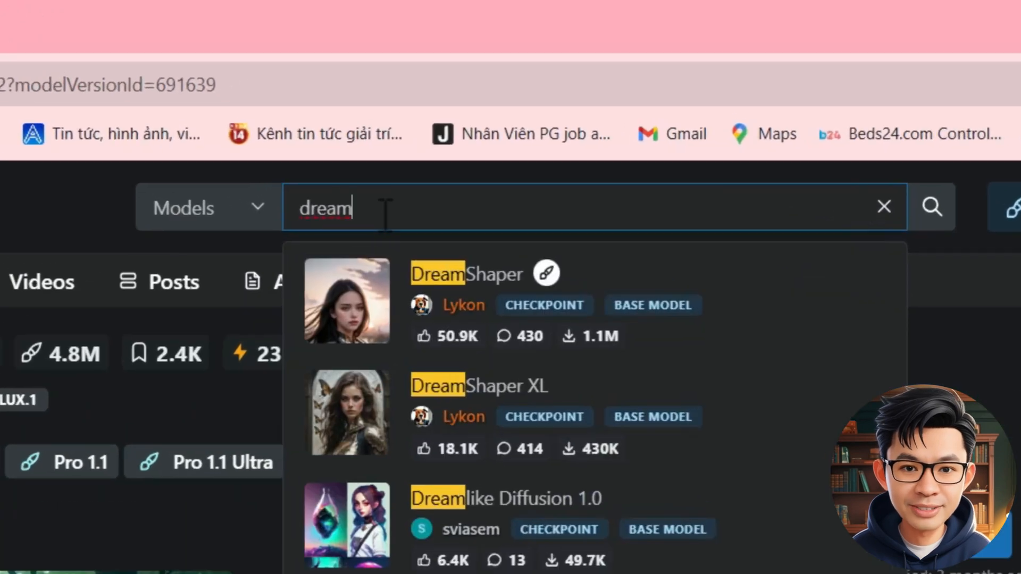
left_click(481, 306)
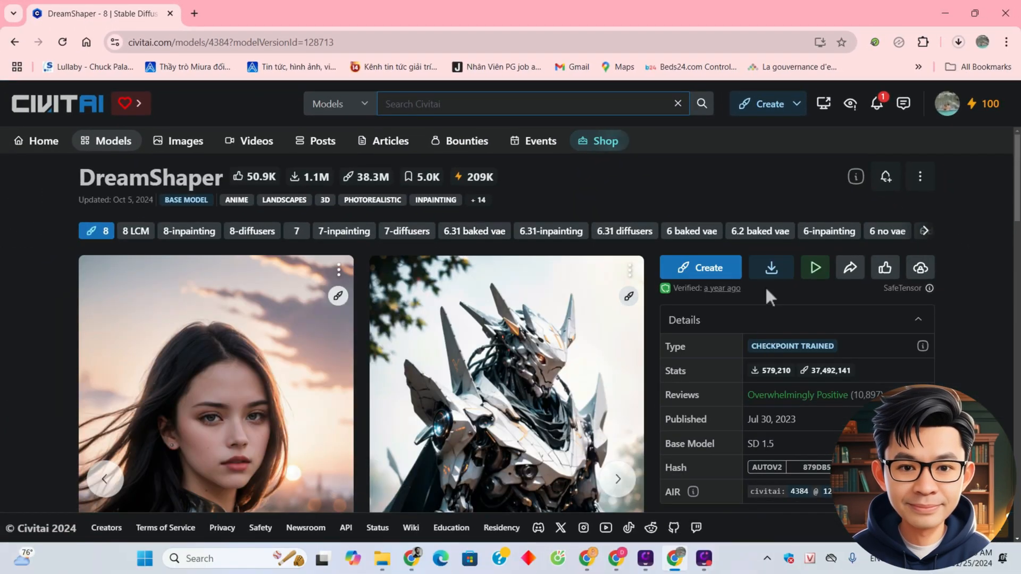
left_click(771, 274)
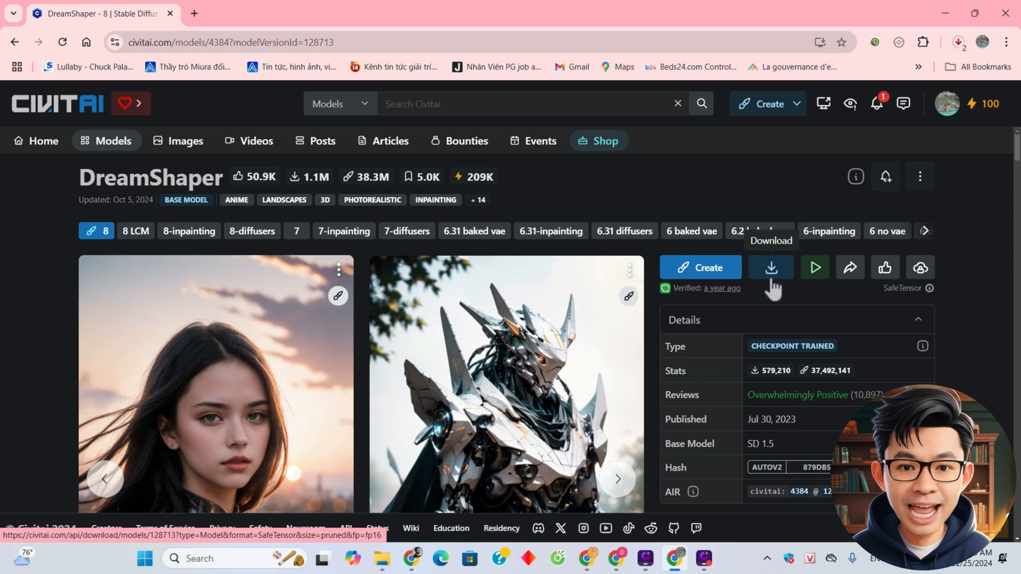
Step: Switch to File Explorer and open the checkpoints folder inside ComfyUI's models folder
mouse_move(381, 565)
left_click(310, 487)
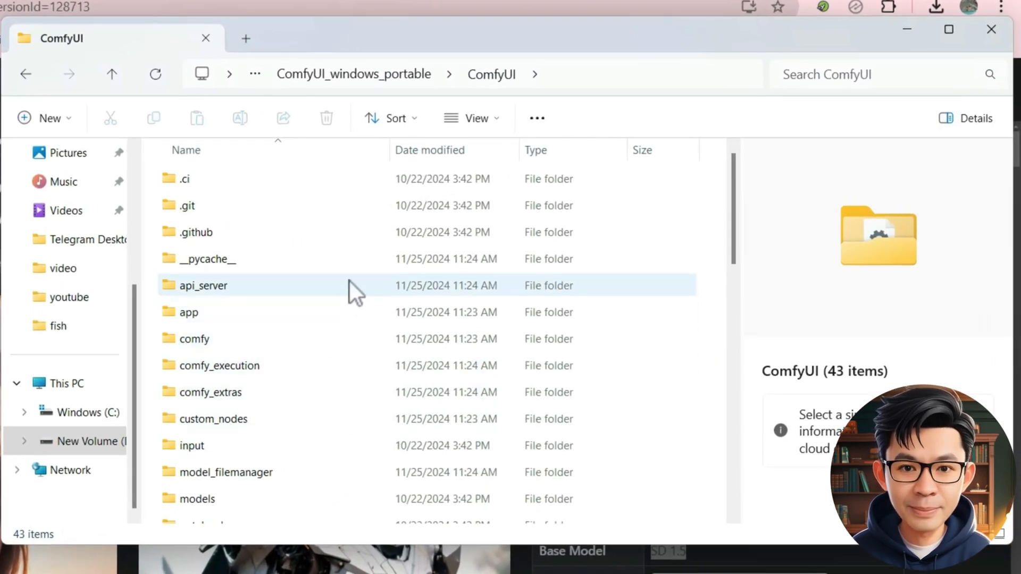
scroll(351, 289, "down", 5)
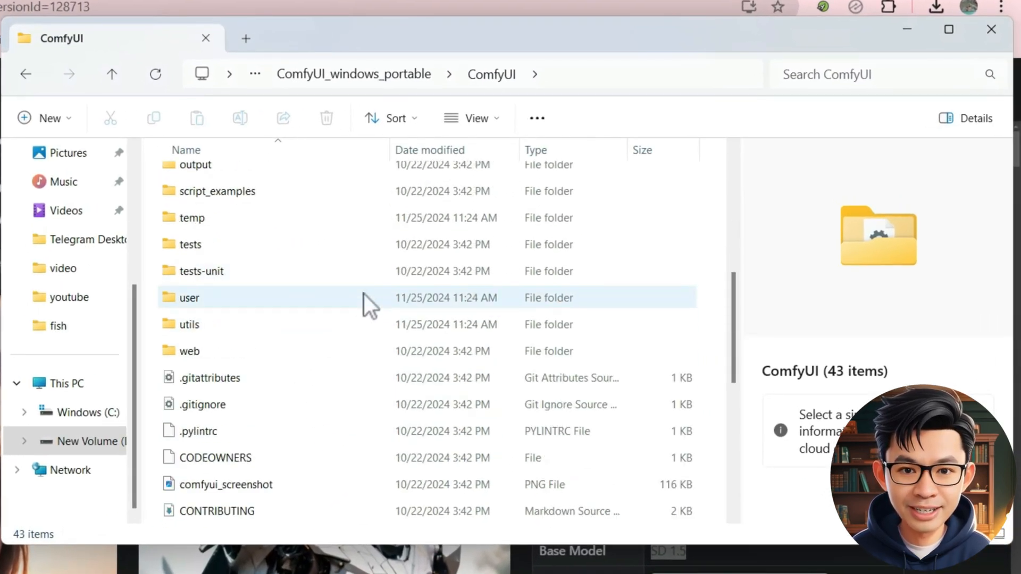
scroll(377, 311, "up", 4)
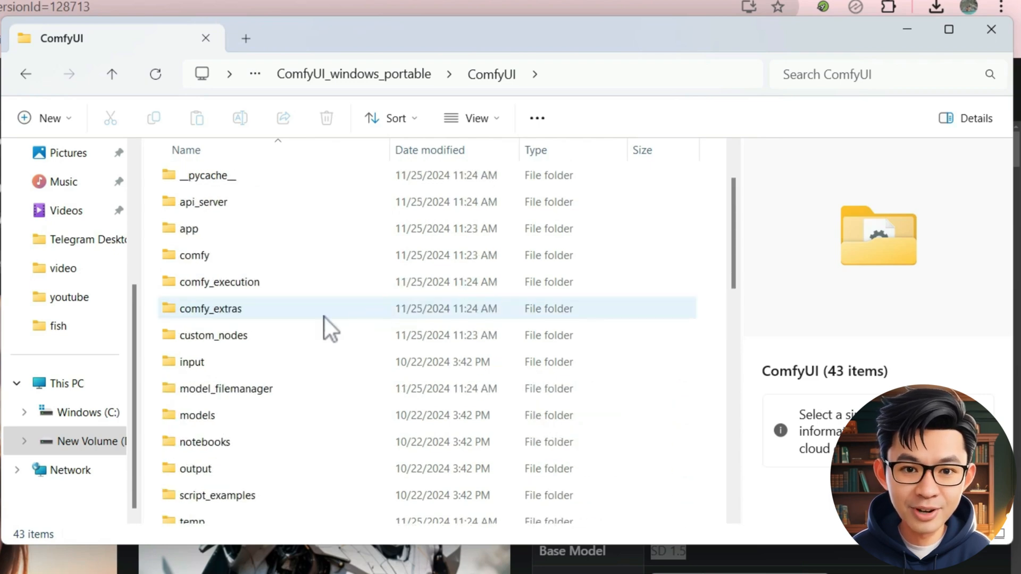
double_click(215, 420)
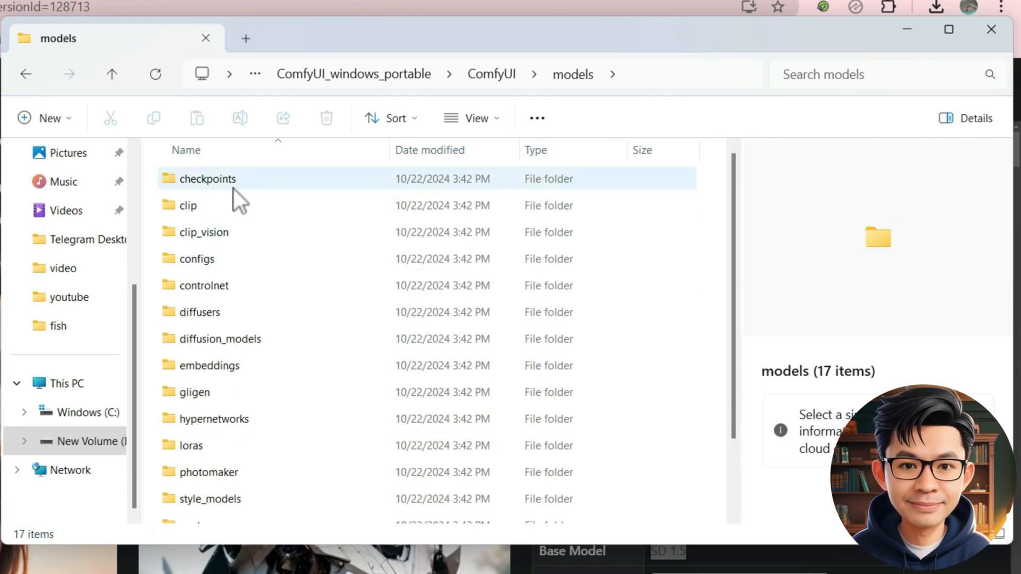
double_click(239, 184)
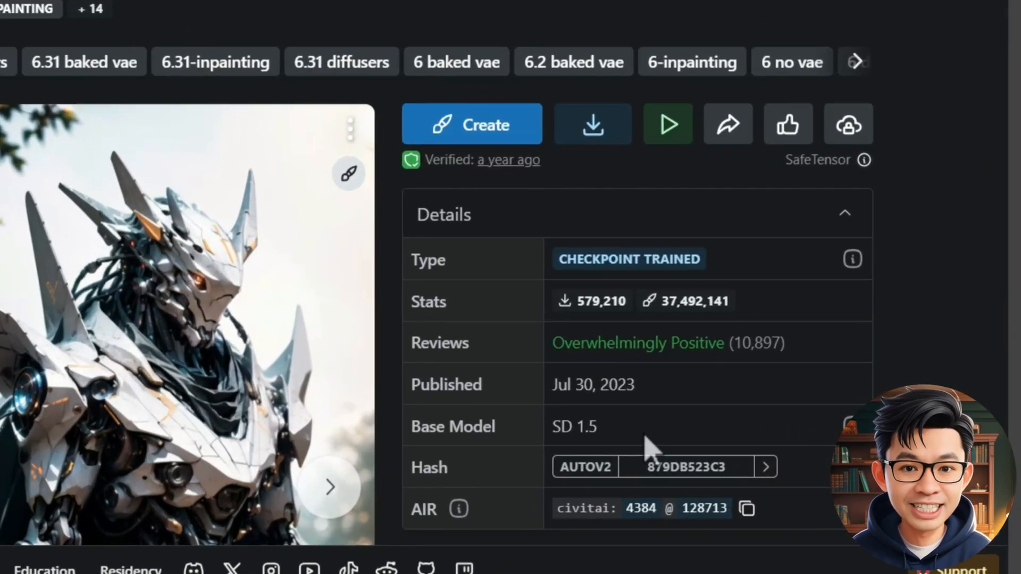
Step: Check DreamShaper's base model on its page and create a matching folder named SD1.5 inside checkpoints
double_click(589, 434)
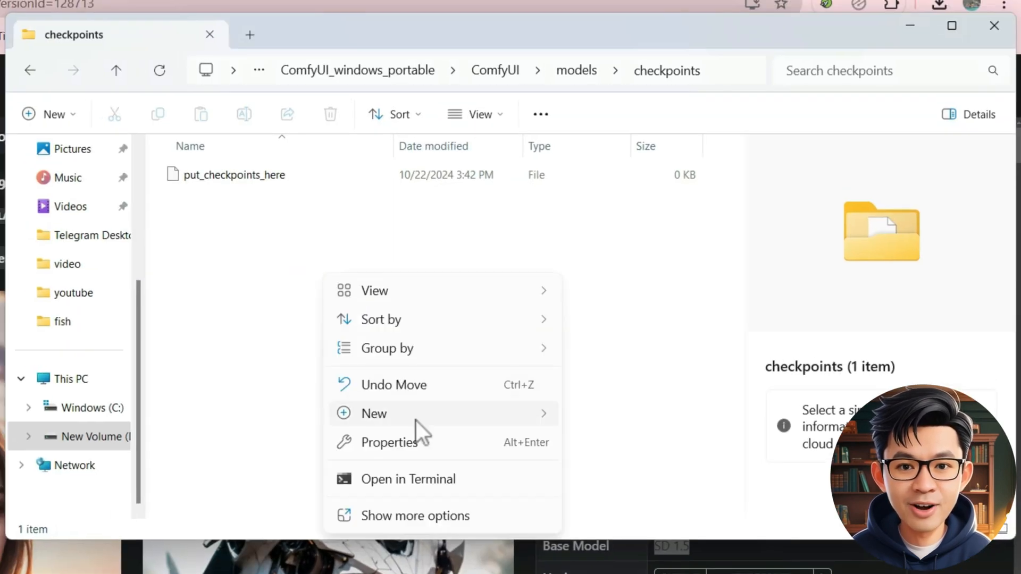
mouse_move(430, 419)
left_click(611, 40)
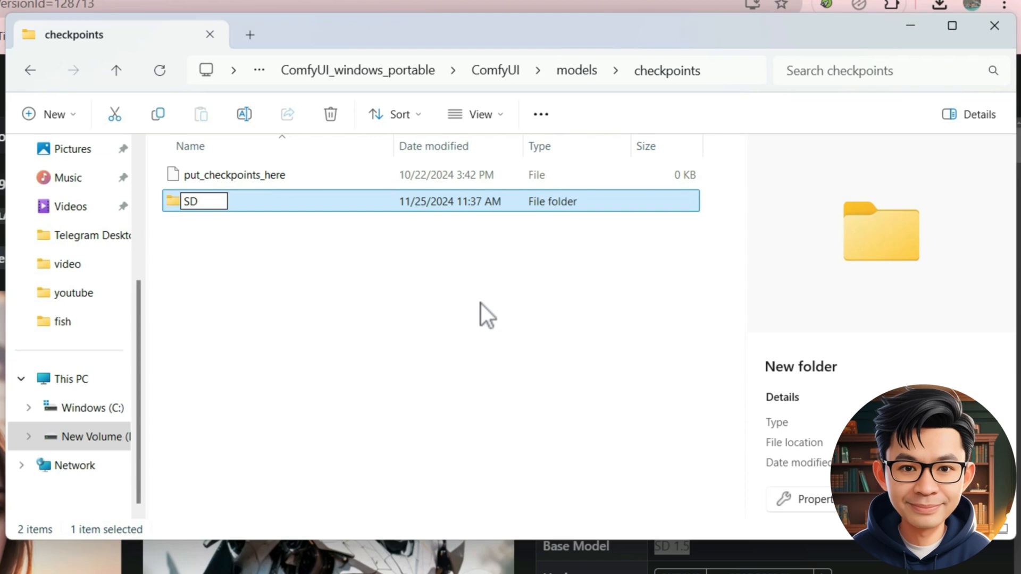
type("SD1.5")
key("Return")
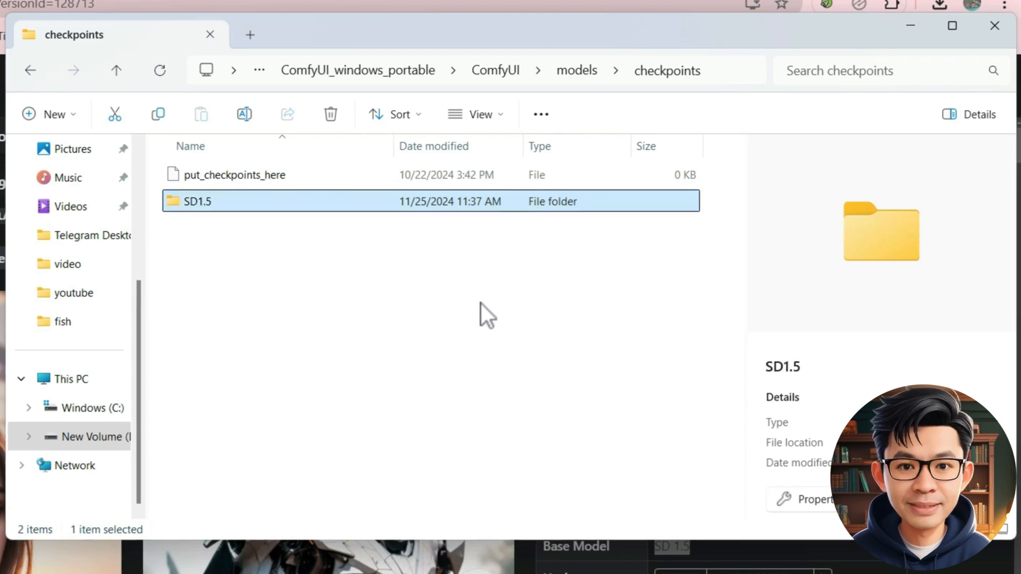
Step: Move the downloaded DreamShaper file into the SD1.5 folder and rename it dreamshaper_8.safetensors
key("Return")
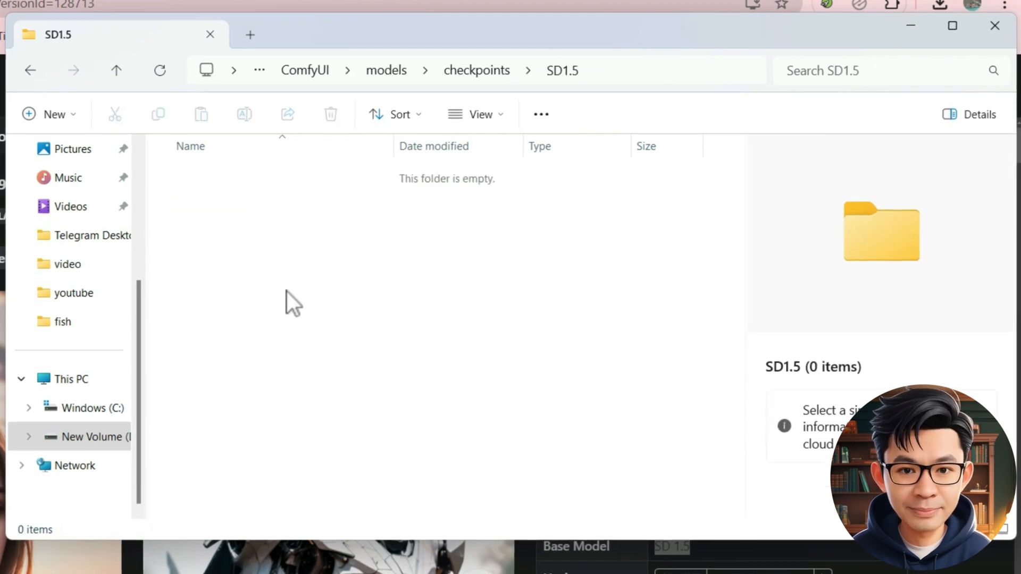
key("ctrl+v")
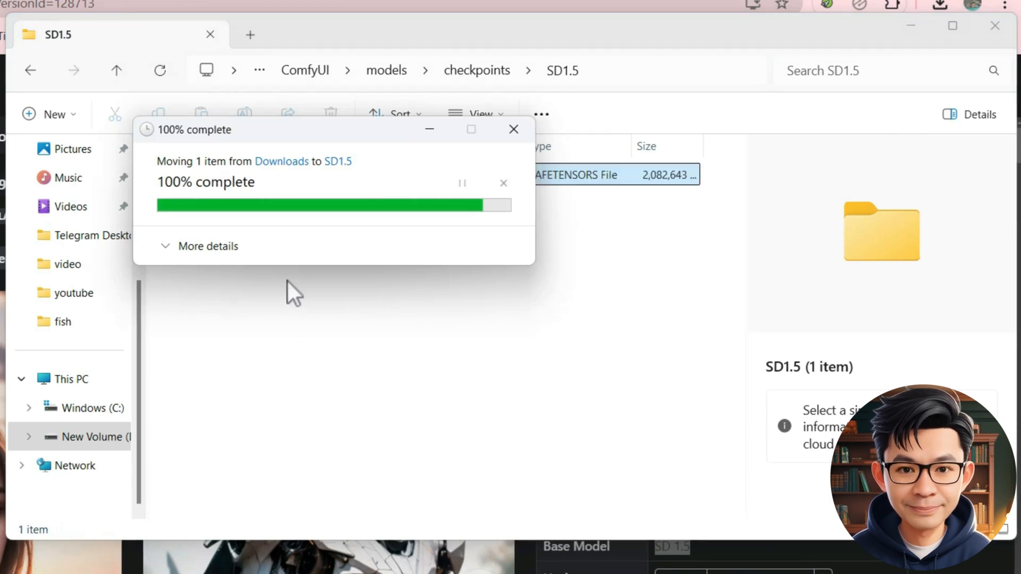
right_click(269, 176)
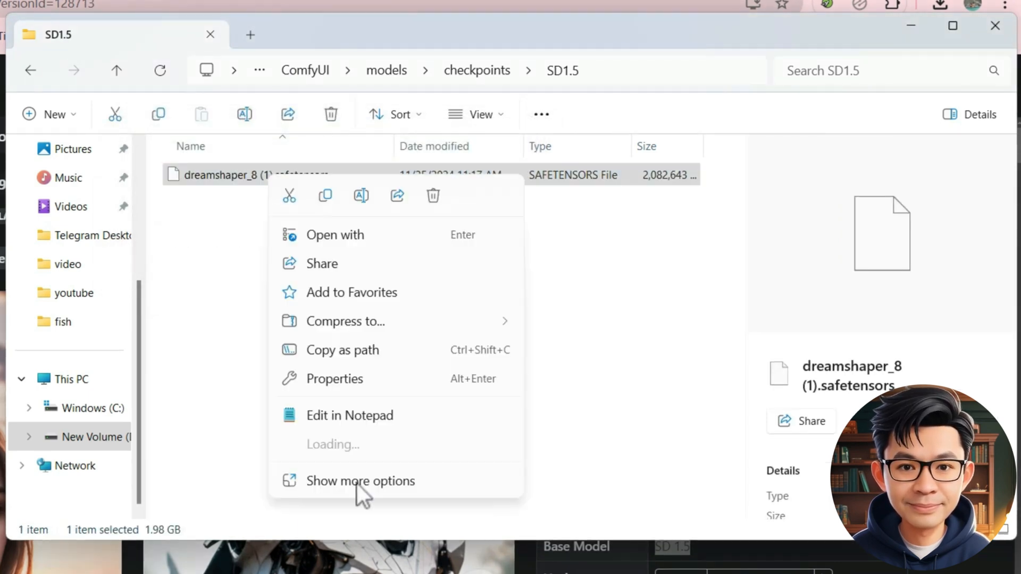
left_click(343, 476)
left_click(353, 473)
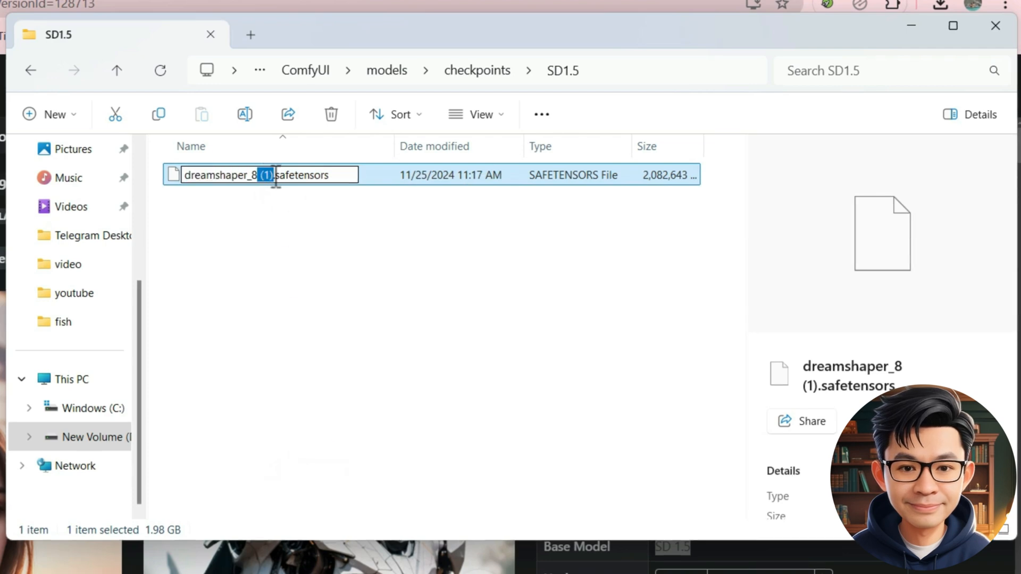
key("BackSpace")
key("Return")
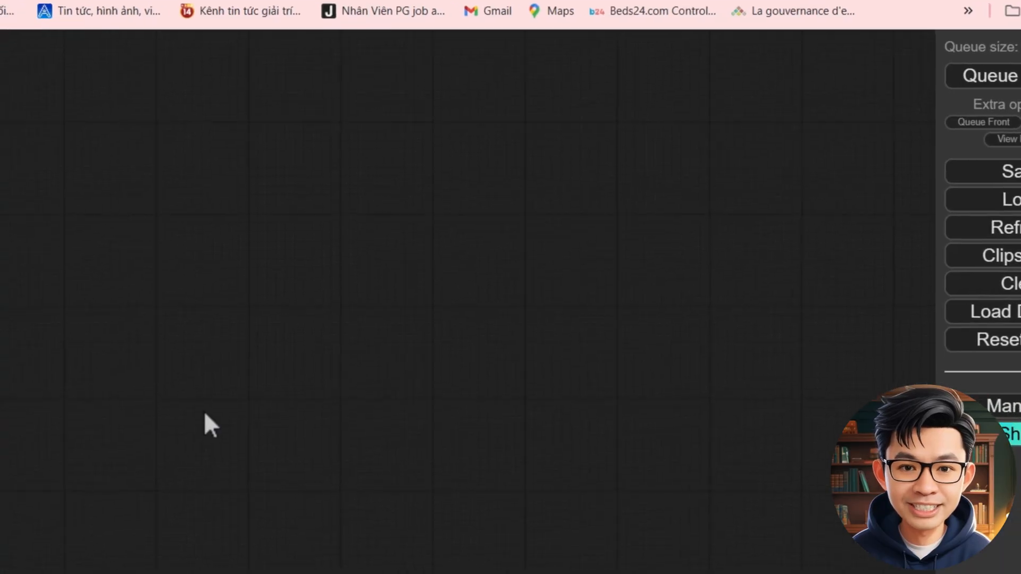
Step: Switch to ComfyUI, add a Load Checkpoint loader node and choose SD1.5\dreamshaper_8.safetensors as its checkpoint
right_click(208, 412)
left_click(345, 237)
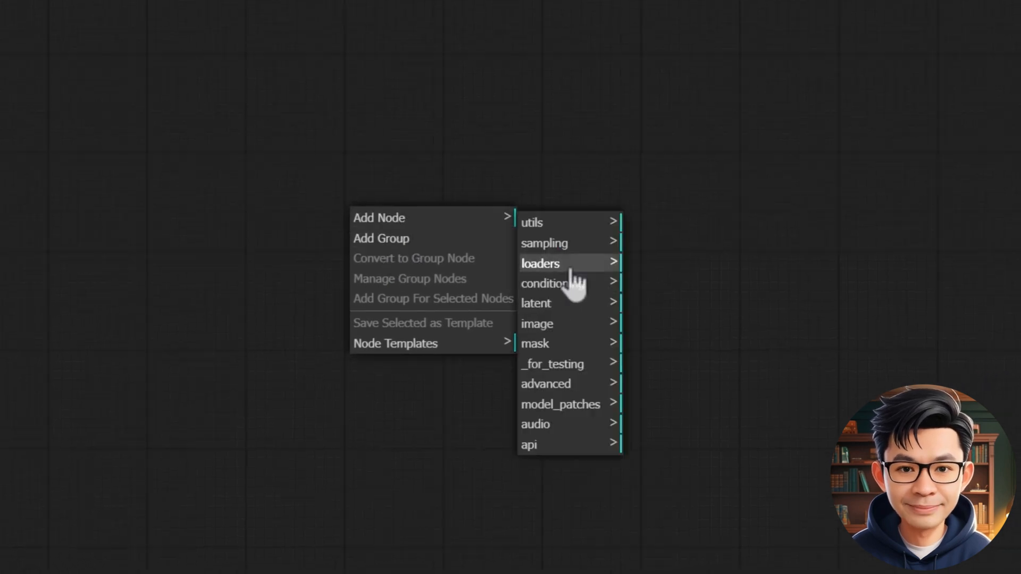
left_click(555, 262)
left_click(693, 243)
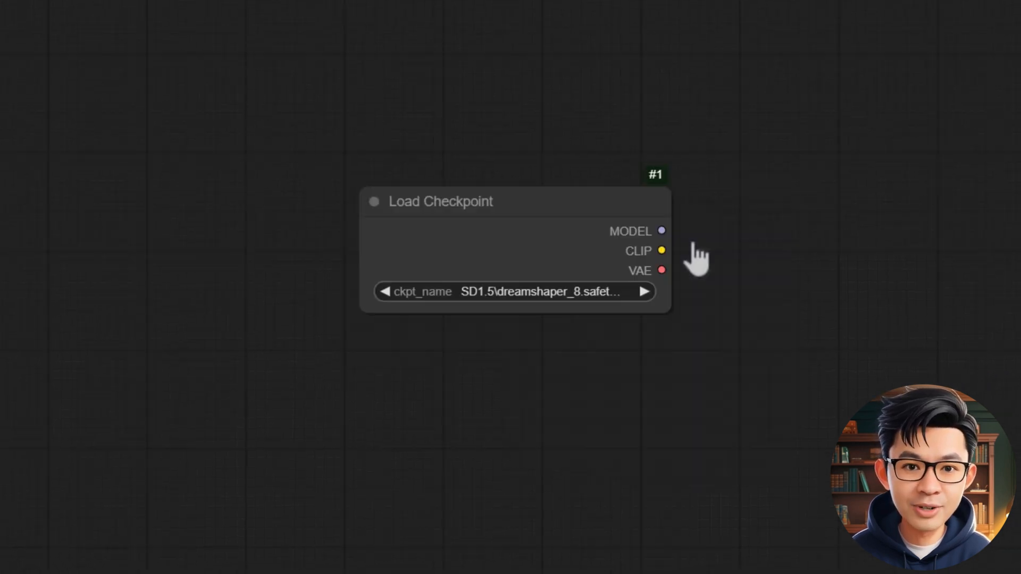
left_click(592, 292)
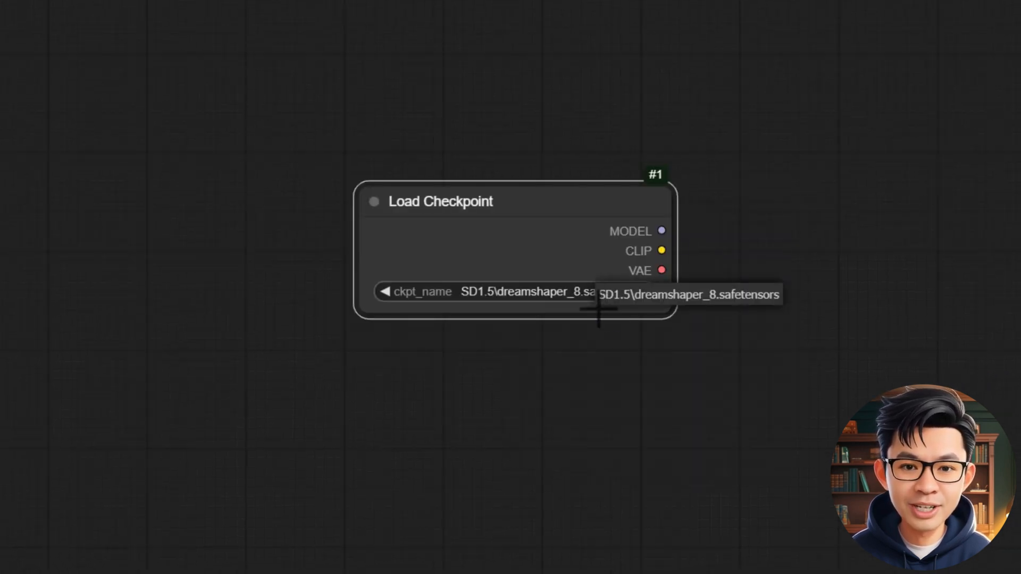
left_click(642, 299)
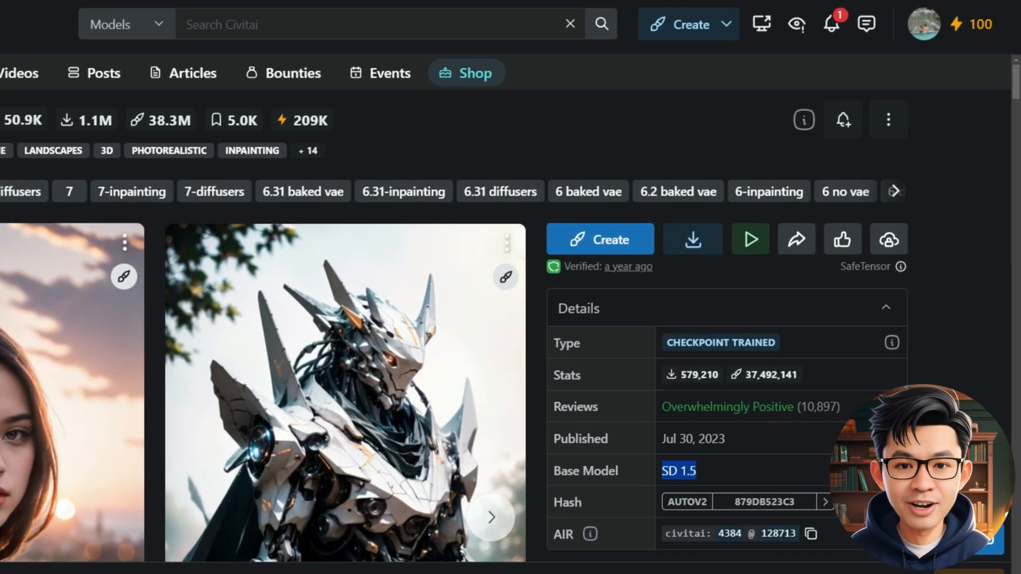
Step: Switch back to Civitai and open the account settings page
left_click(925, 27)
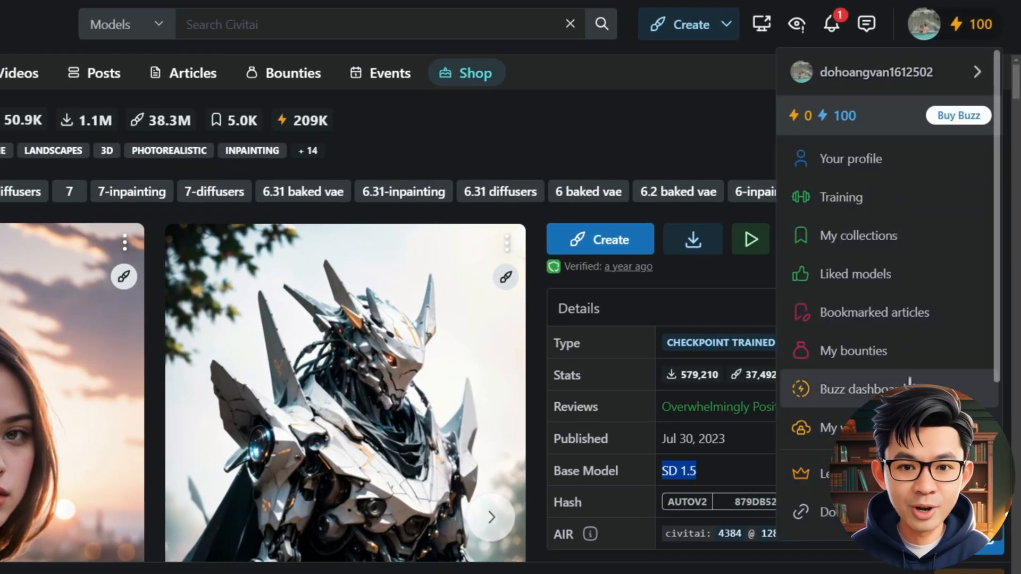
scroll(916, 372, "down", 4)
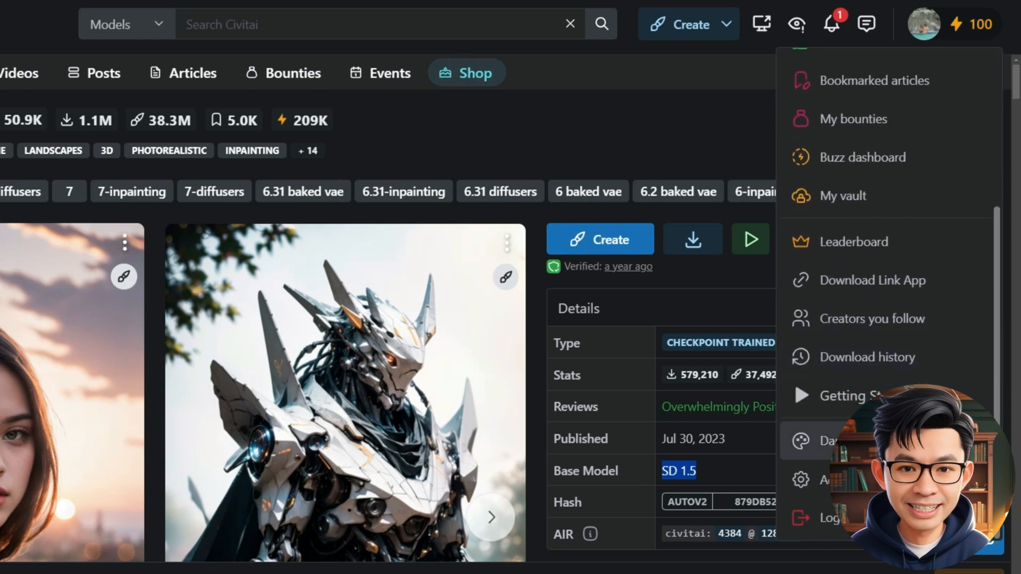
left_click(814, 480)
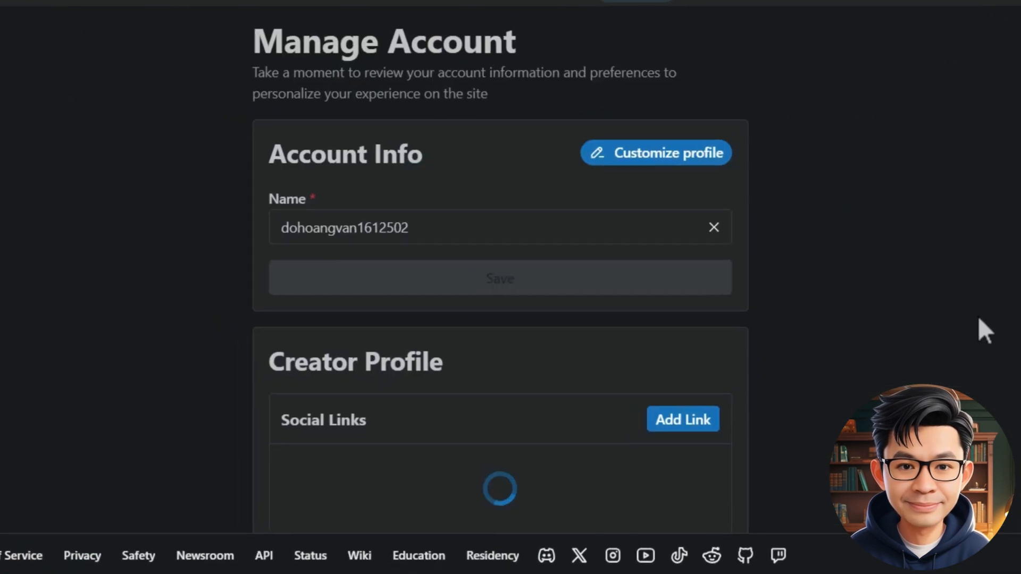
Step: Create a new Civitai API key named "google colab" from the account settings
scroll(982, 311, "down", 10)
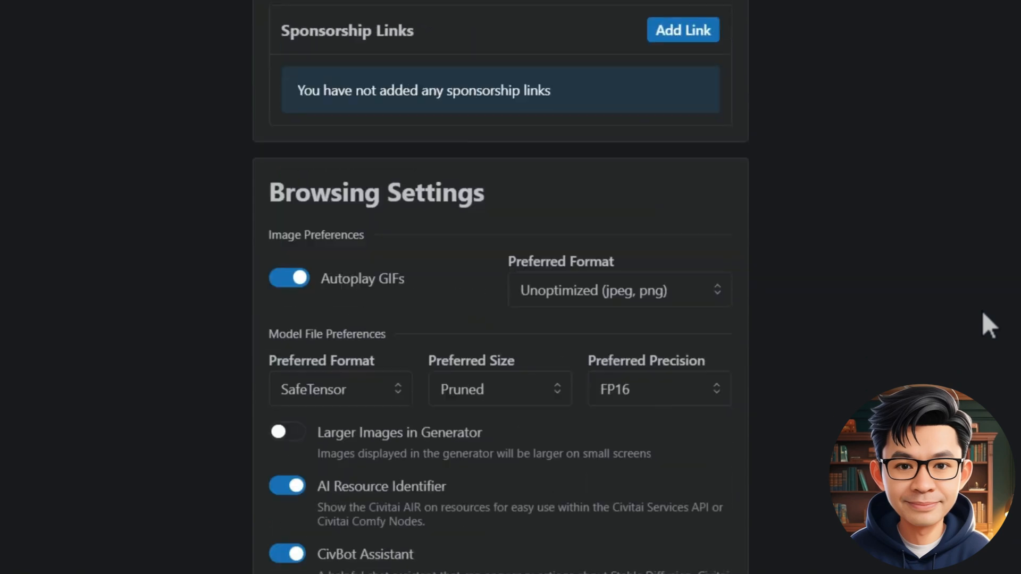
scroll(983, 314, "down", 15)
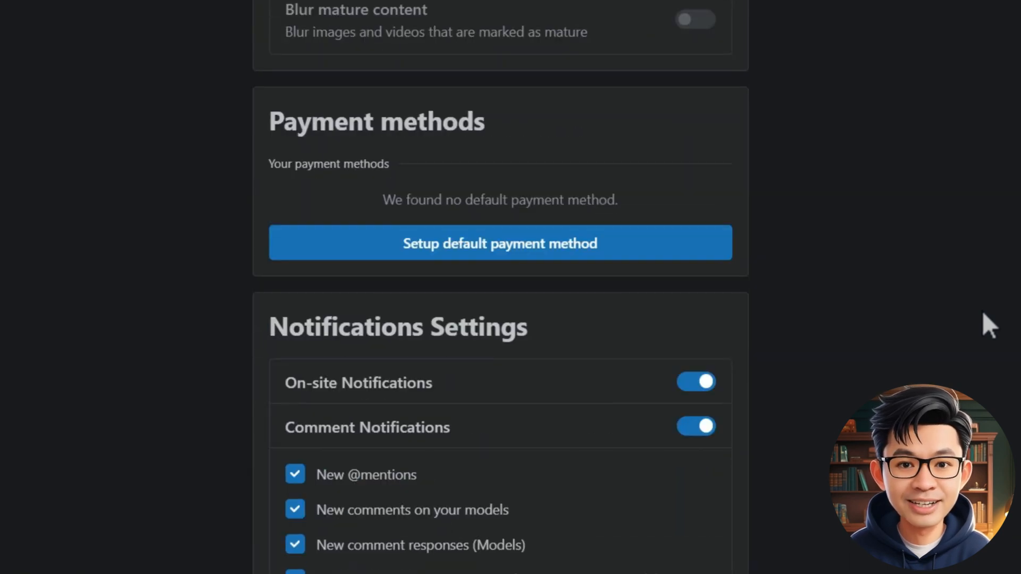
scroll(984, 314, "down", 15)
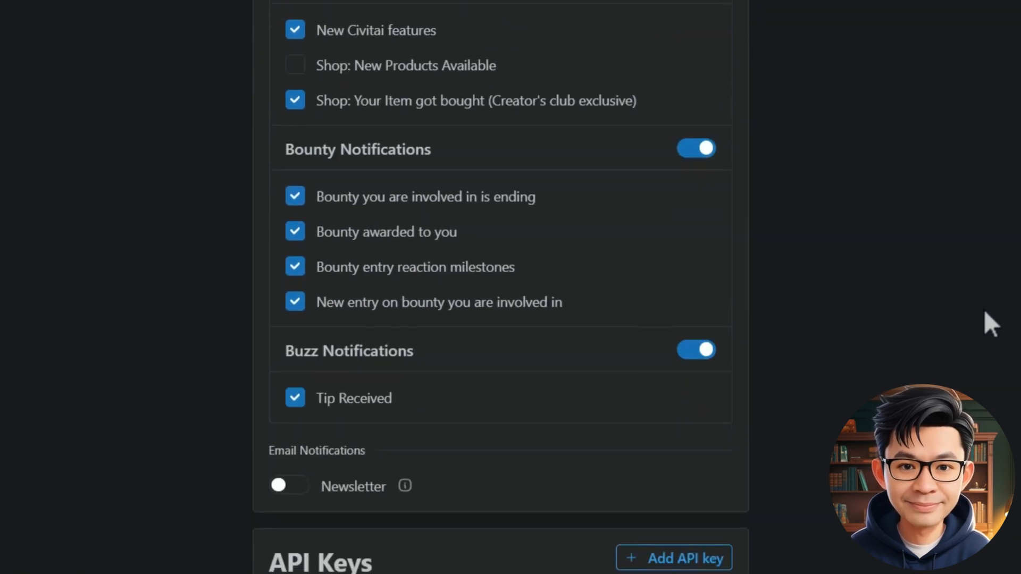
scroll(984, 310, "down", 3)
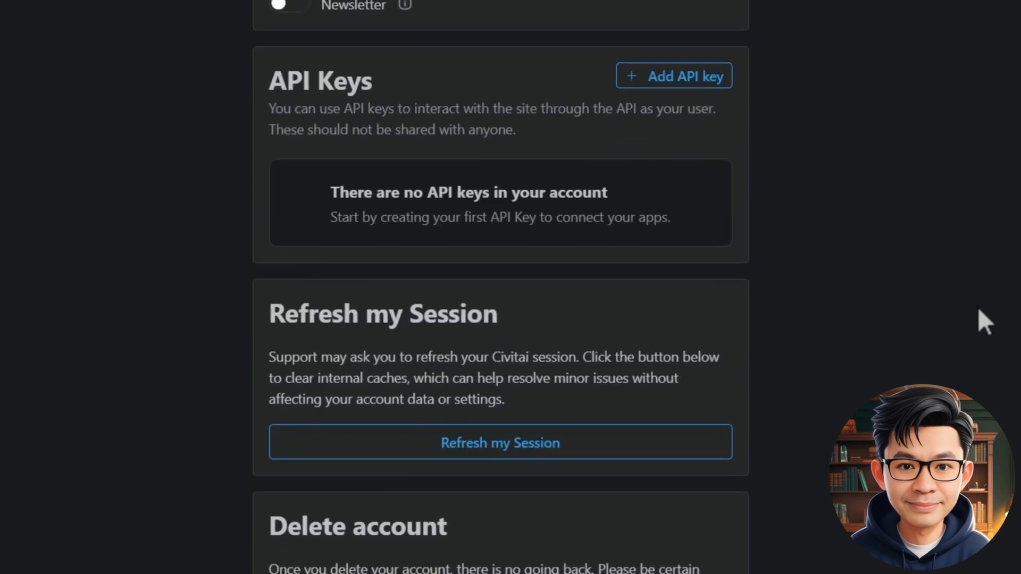
left_click(686, 77)
type("google colab")
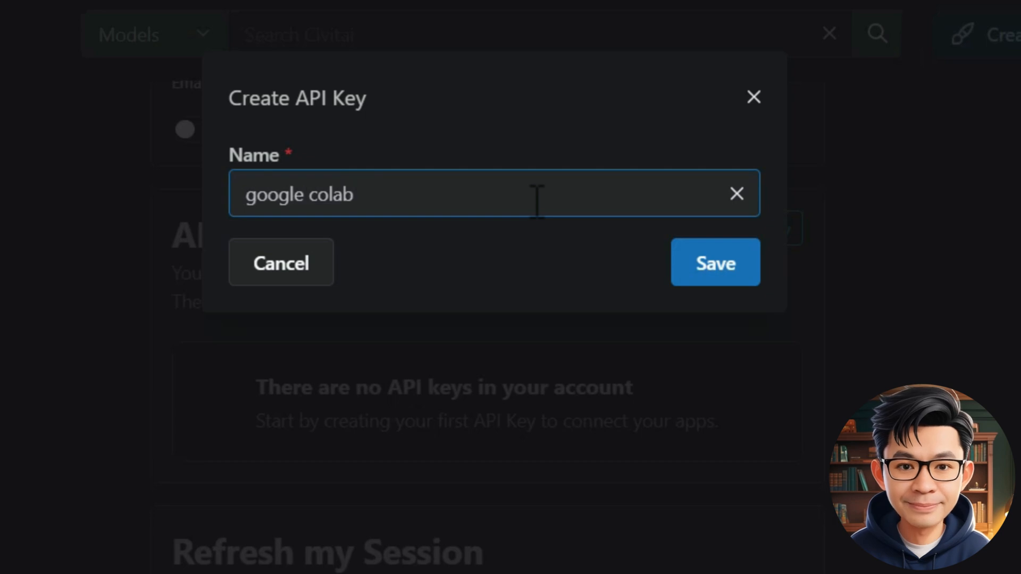
left_click(714, 269)
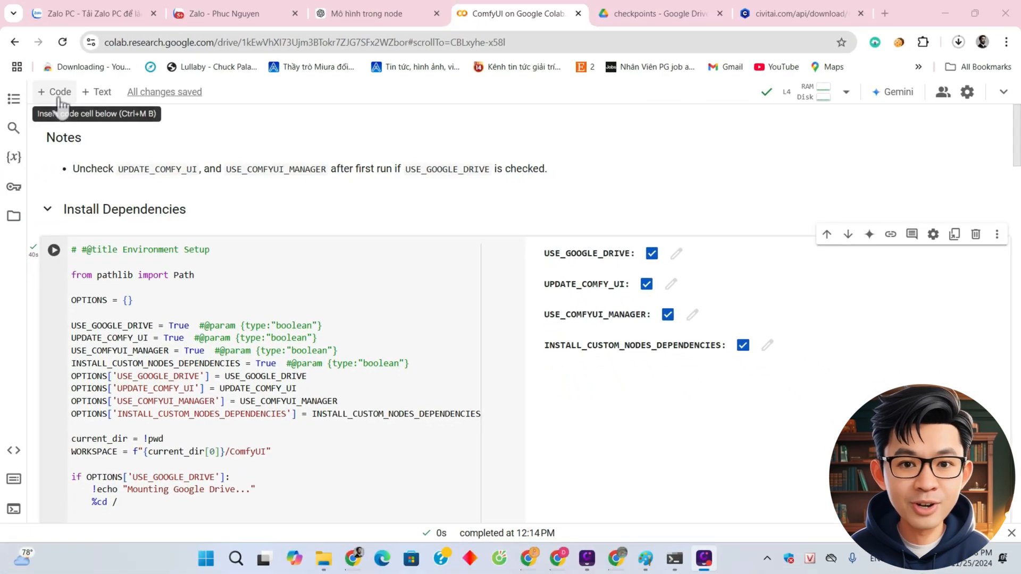
Step: Switch to the ComfyUI Colab notebook and insert a code cell containing the command !mkdir -p ./models/checkpoints/SD1.5
left_click(59, 95)
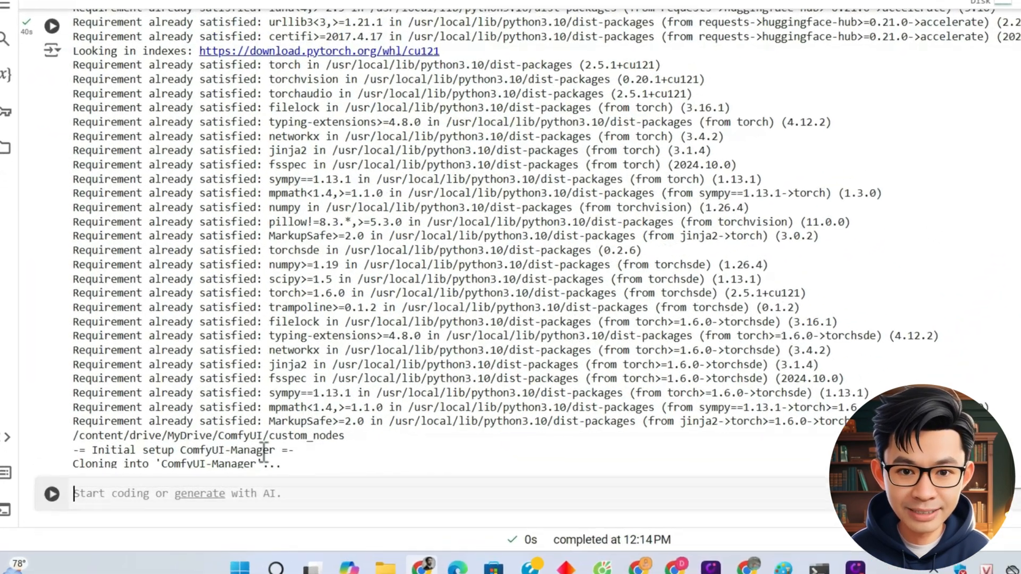
type("!mkdir -p ./models/checkpoints/SD1.5")
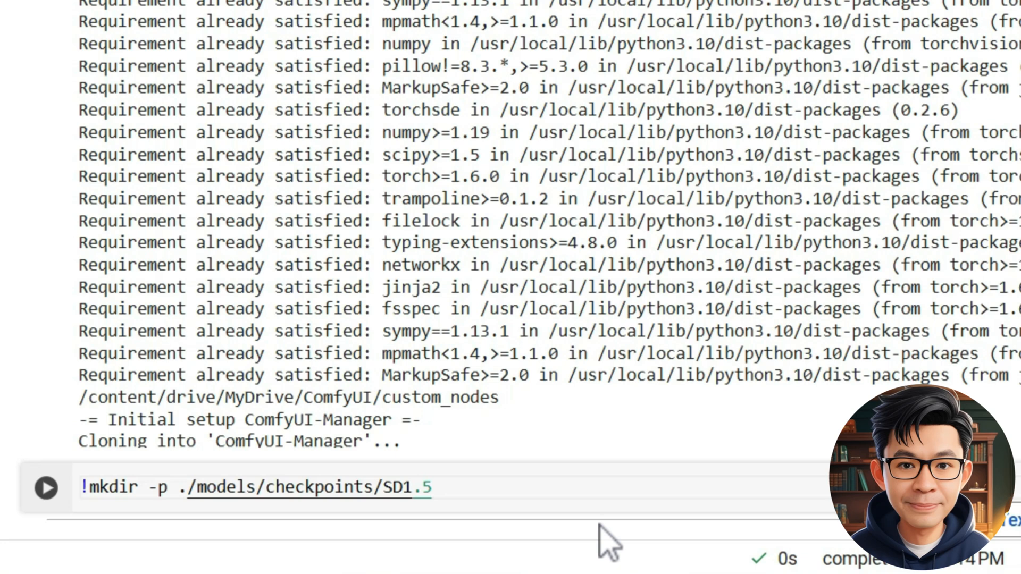
key("Return")
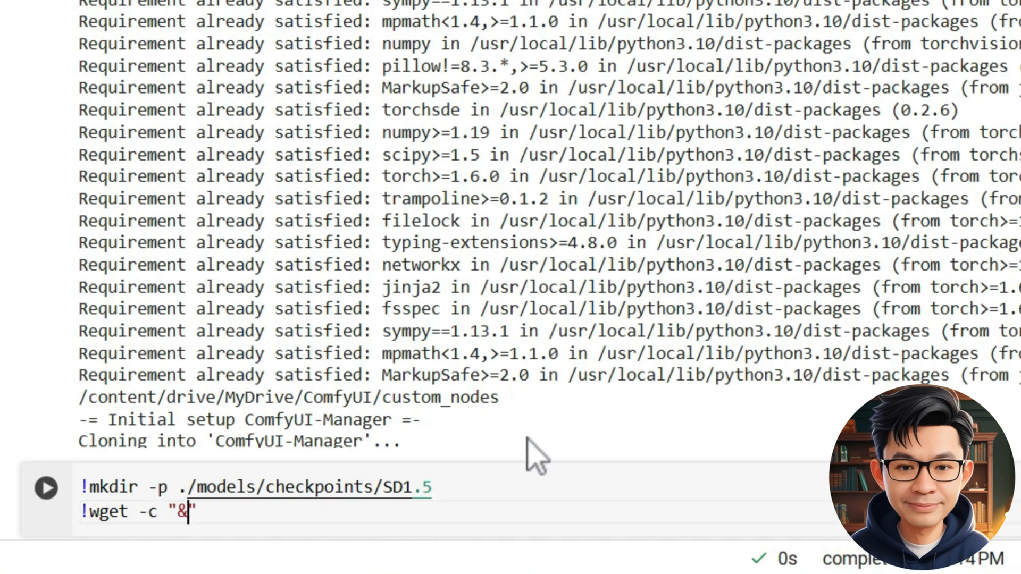
Step: Add a !wget -c line with the API key as its token parameter, and copy DreamShaper's download link address from Civitai
type("=")
key("ctrl+v")
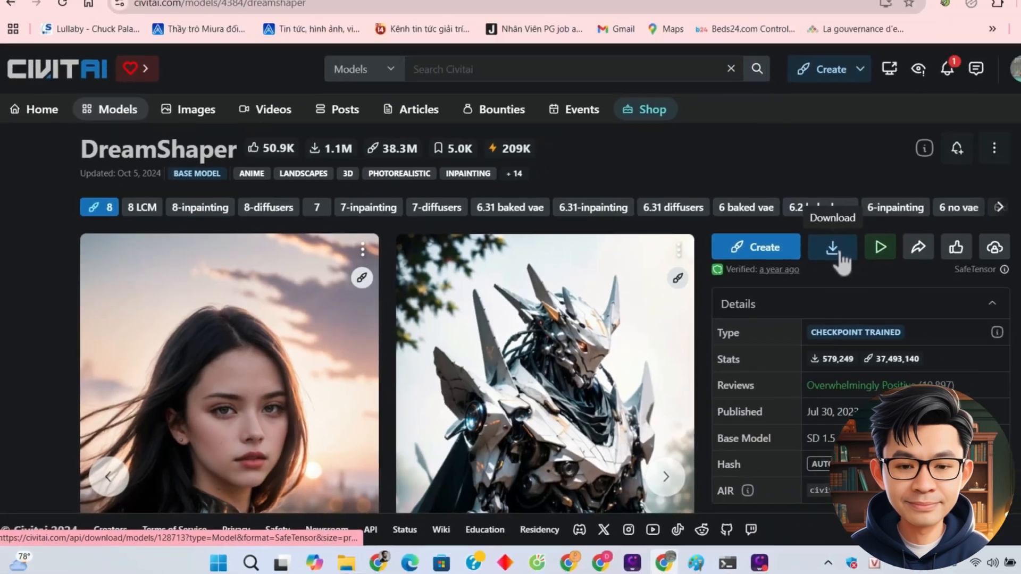
right_click(778, 270)
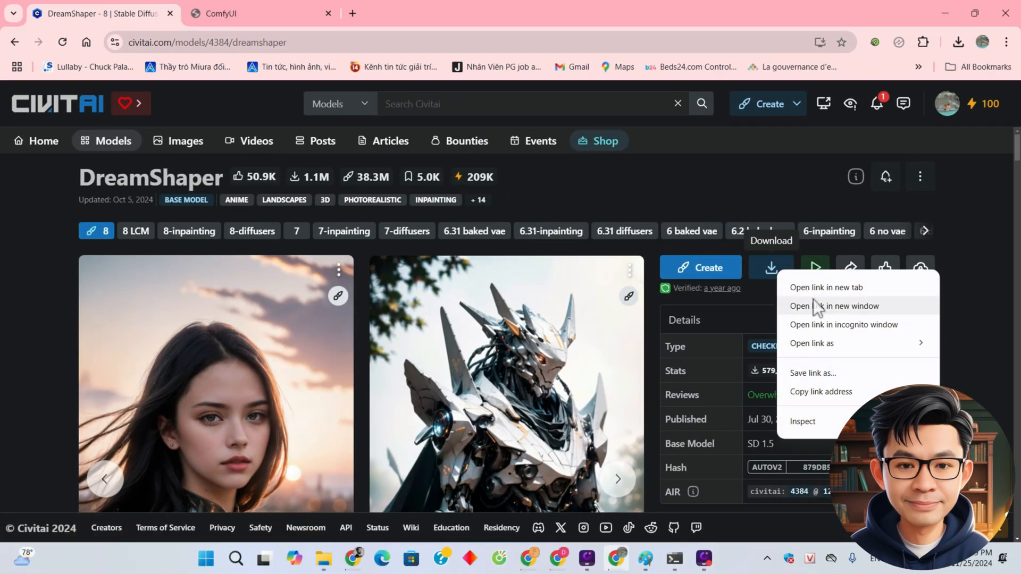
left_click(832, 391)
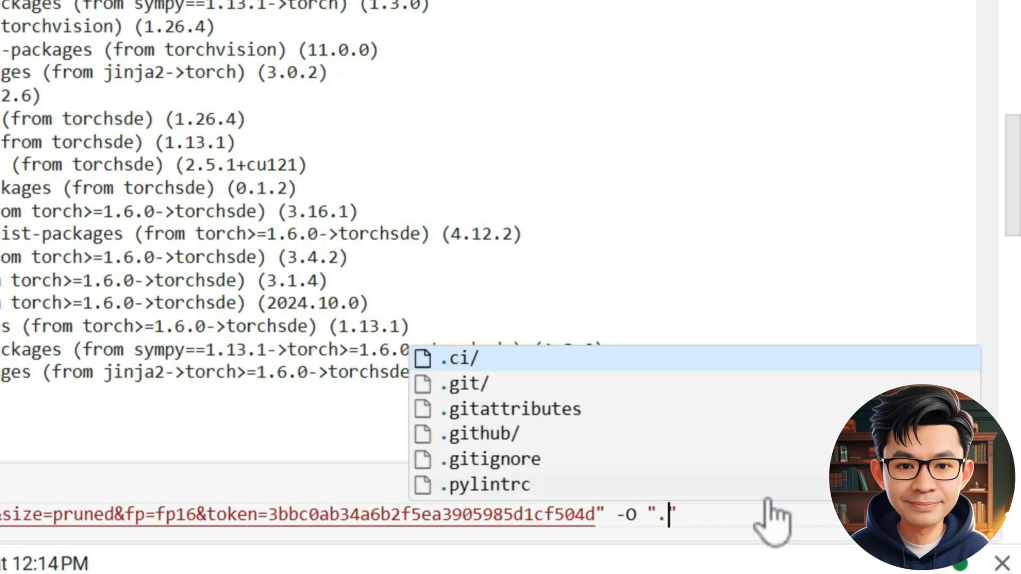
Step: Complete Colab's wget command with the DreamShaper link and output path ./models/checkpoints/SD1.5/dreamshaper_8.safetensors, and run the cell
scroll(767, 499, "down", 1)
left_click(671, 383)
key("ctrl+v")
type("/")
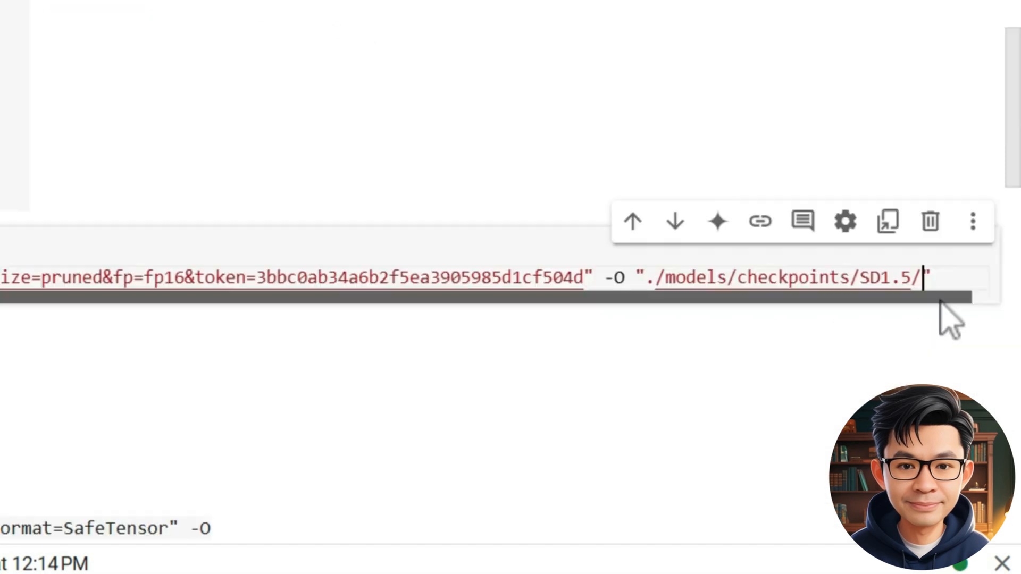
key("ctrl+v")
scroll(745, 314, "left", 3)
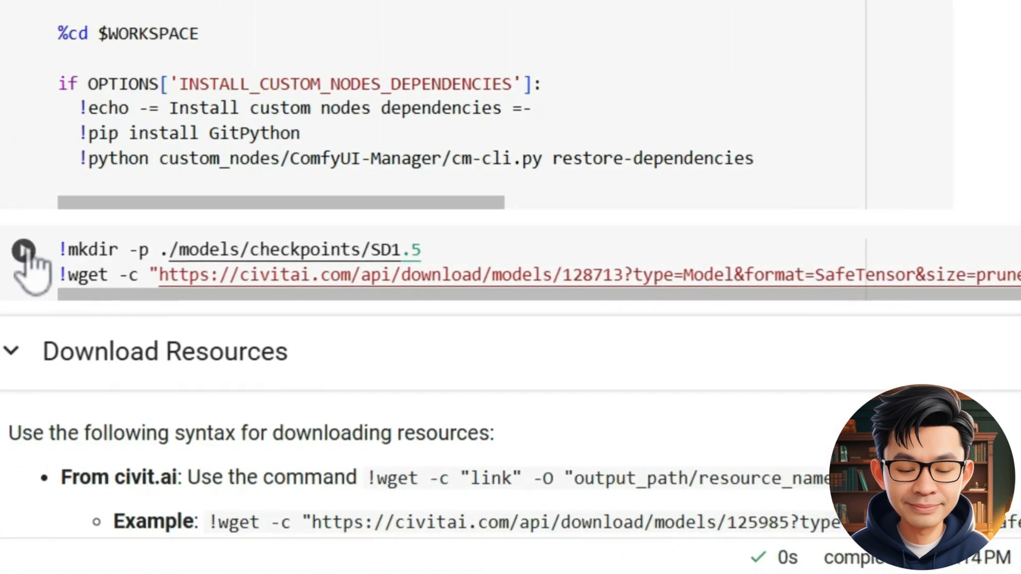
left_click(56, 251)
Step: Switch to Google Drive and open the SD1.5 folder inside checkpoints to check for the downloaded model file
scroll(775, 456, "down", 3)
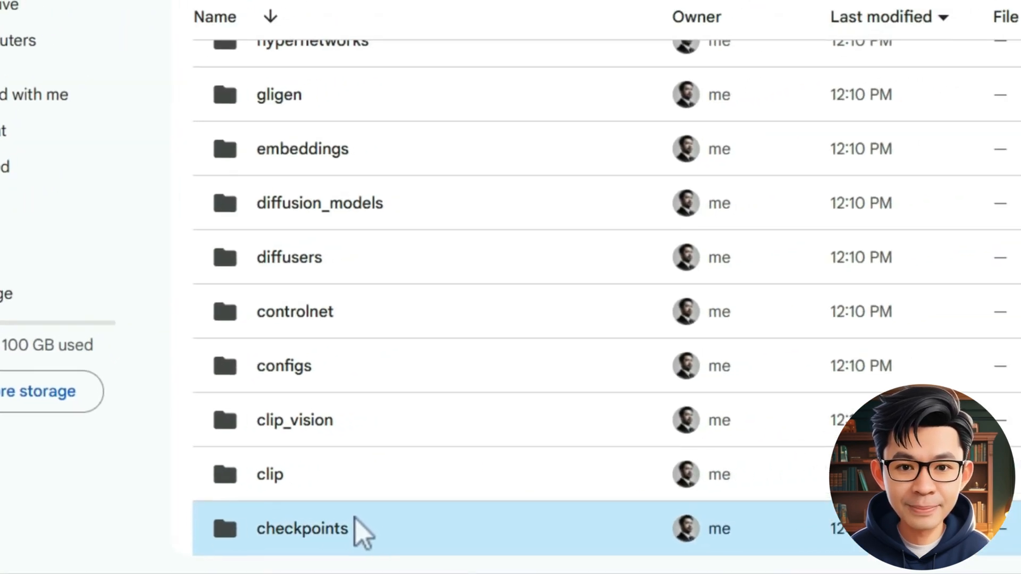
double_click(354, 528)
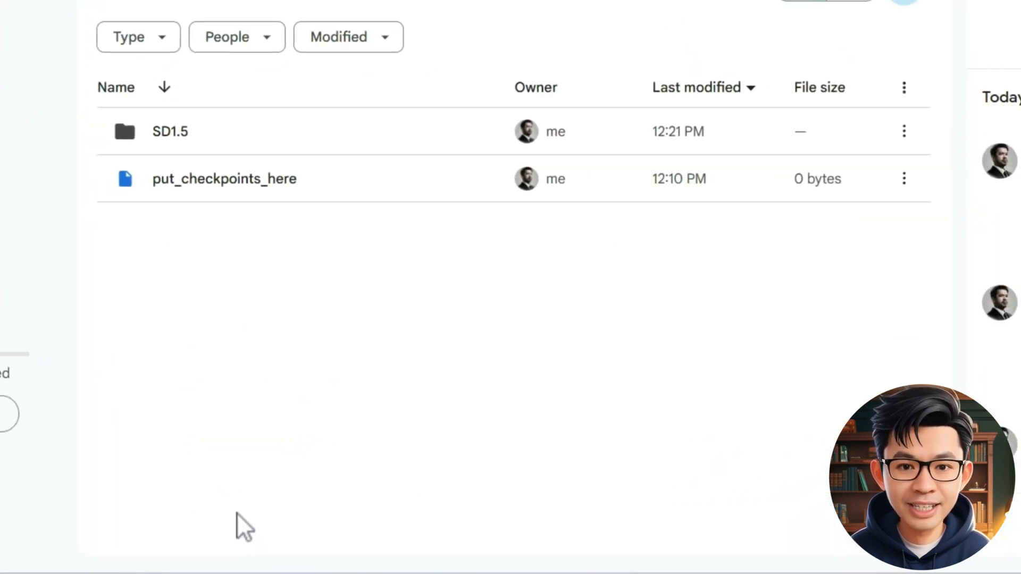
double_click(268, 140)
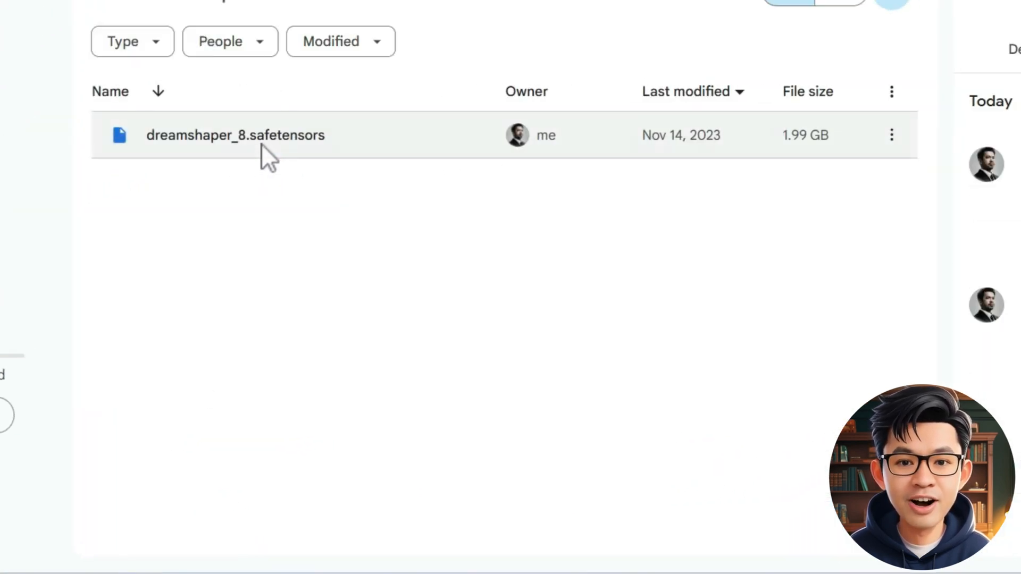